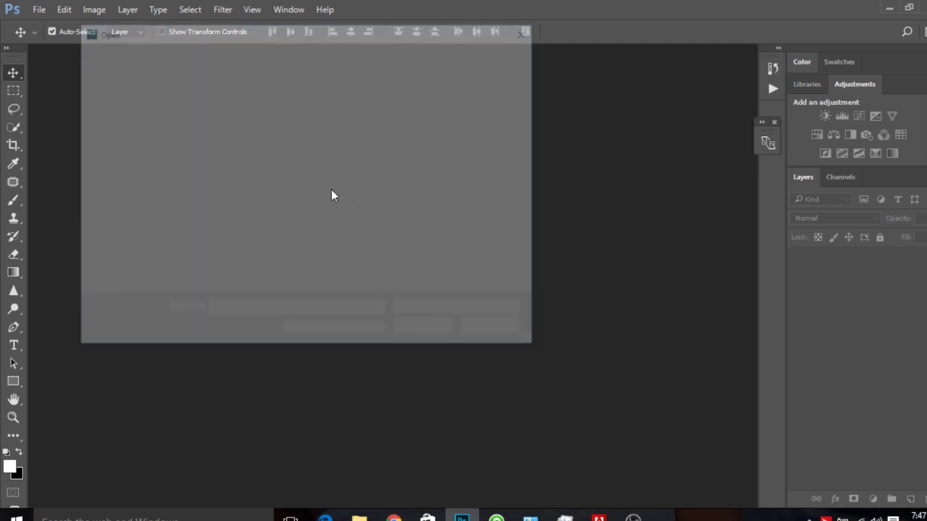
# Open the raw portrait _66A9904.CR2 and inspect the woman's face up close.
pyautogui.doubleClick(218, 115)
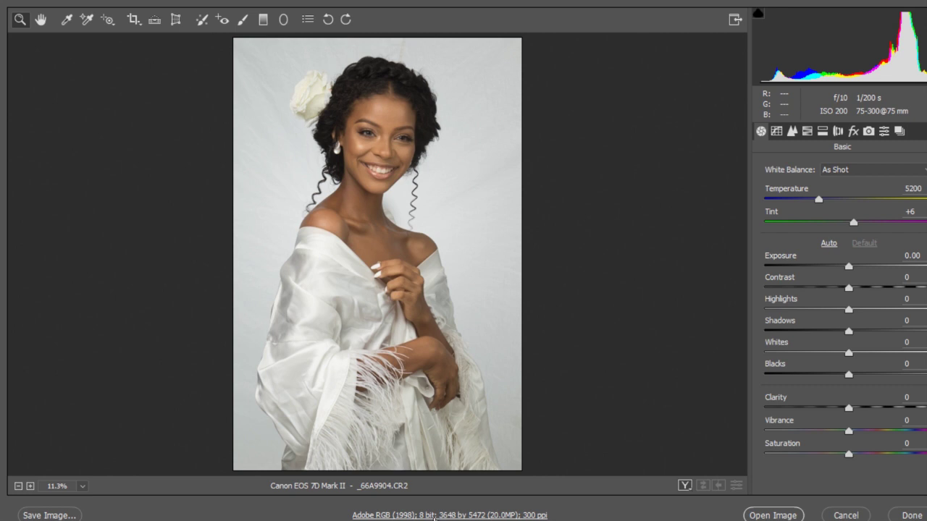
pyautogui.click(399, 183)
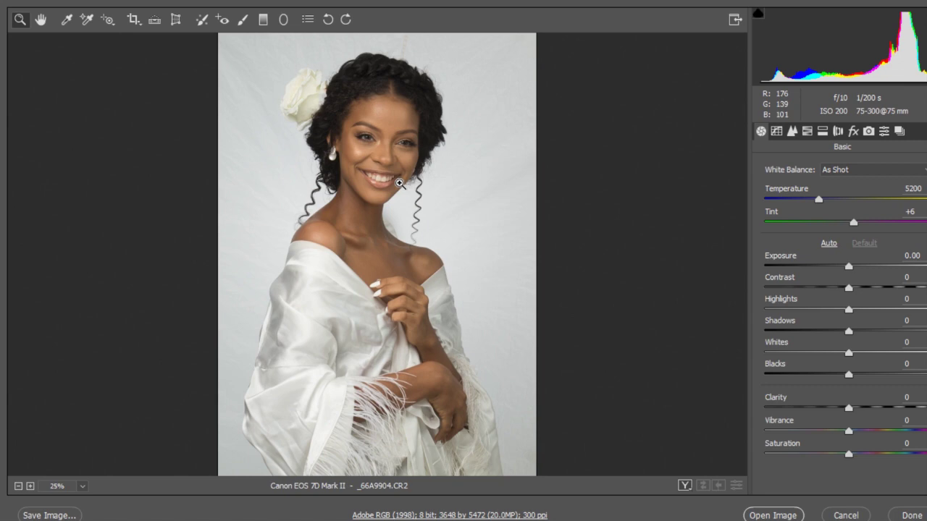
pyautogui.click(400, 184)
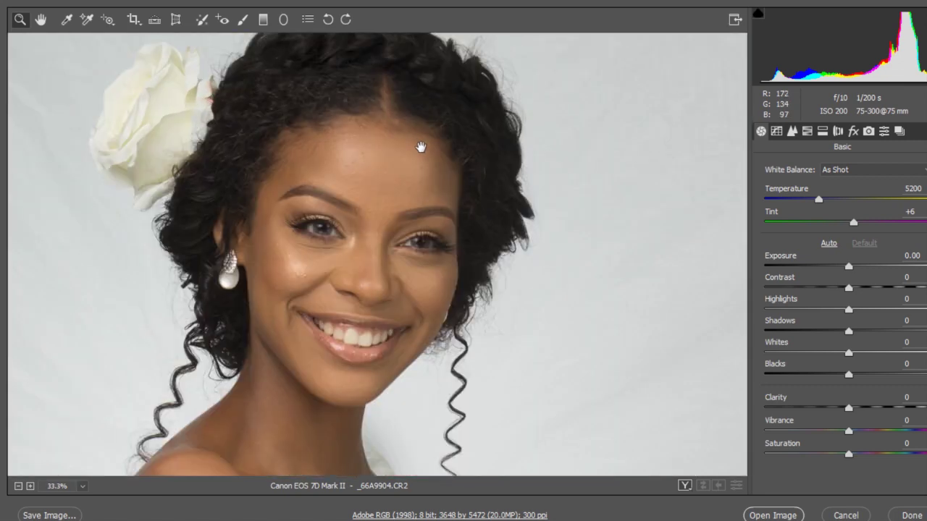
pyautogui.keyDown('alt'); pyautogui.click(500, 162); pyautogui.keyUp('alt')
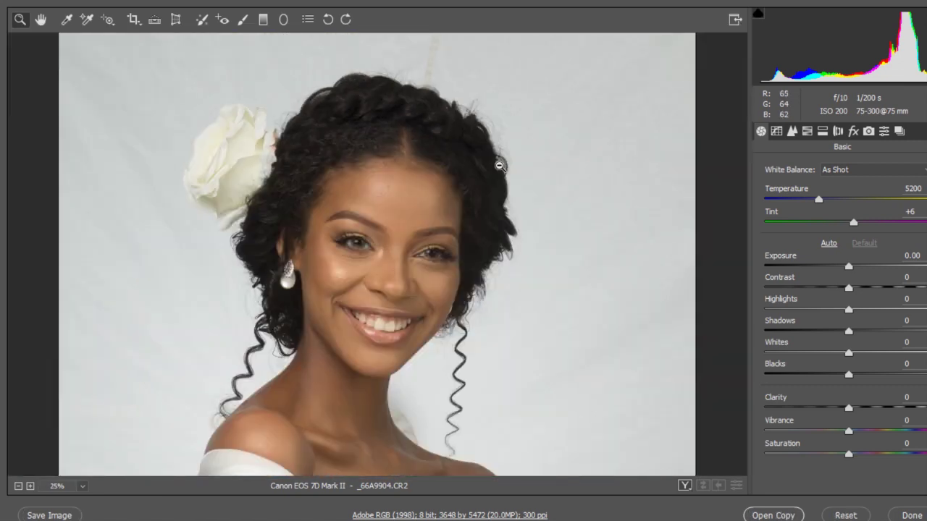
pyautogui.keyDown('alt'); pyautogui.click(499, 167); pyautogui.keyUp('alt')
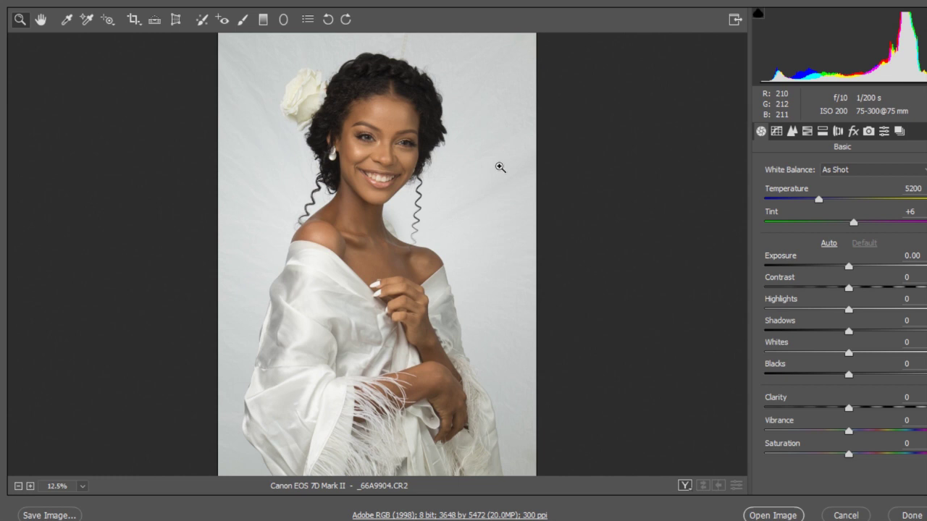
# Set the colour depth to 16 Bits/Channel in the raw workflow options.
pyautogui.click(431, 515)
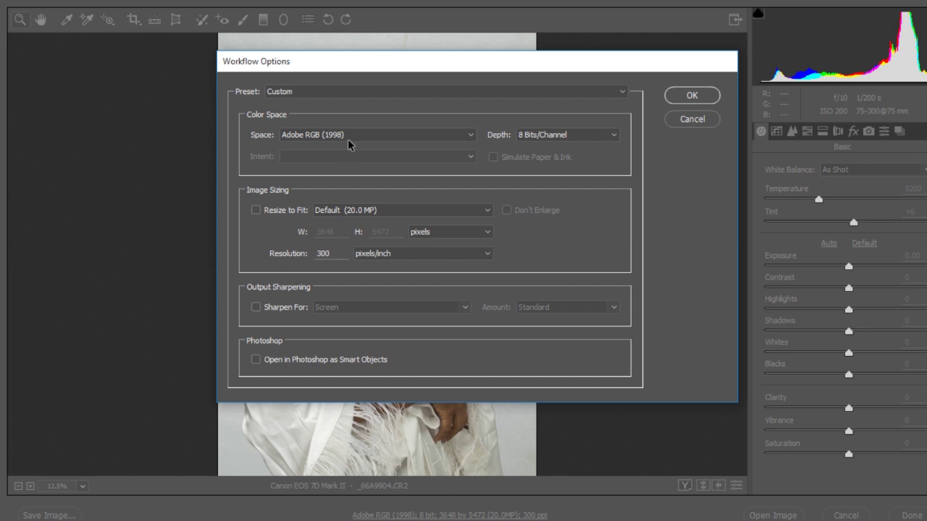
pyautogui.click(552, 130)
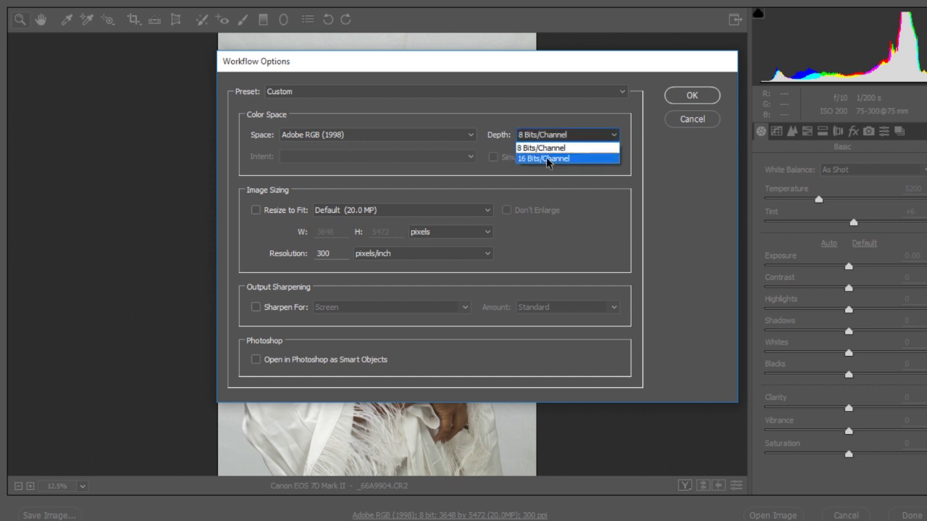
pyautogui.click(546, 157)
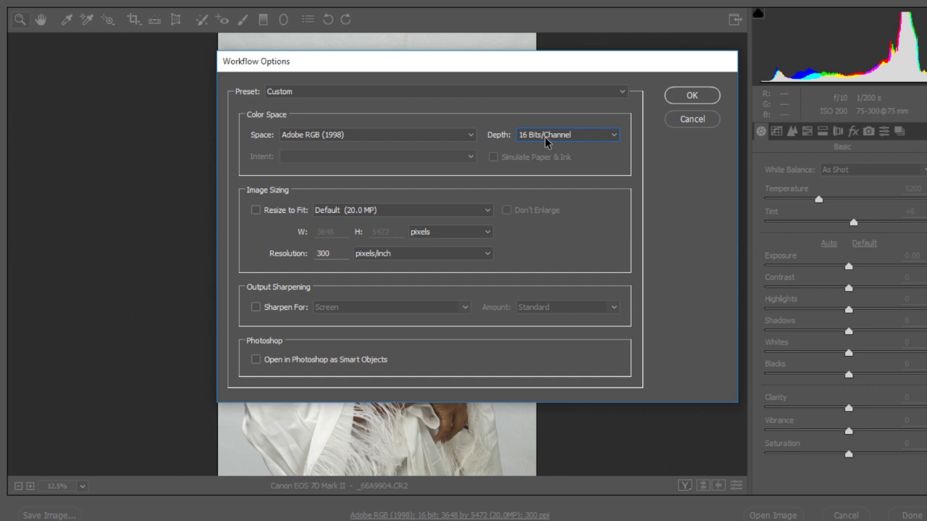
pyautogui.click(697, 95)
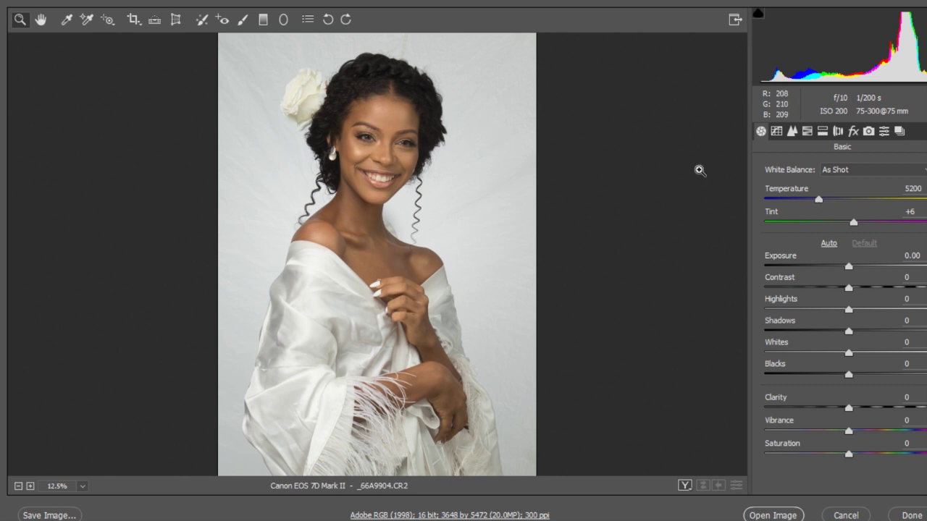
# Warm the portrait's white balance by setting the temperature to 5400 and the tint to +8.
pyautogui.moveTo(818, 200); pyautogui.dragTo(821, 201)
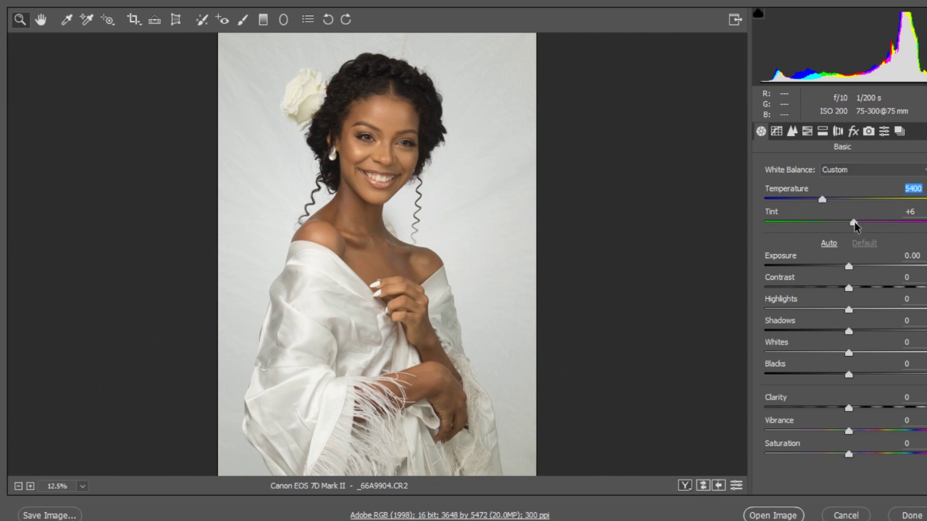
pyautogui.click(855, 224)
pyautogui.click(418, 135)
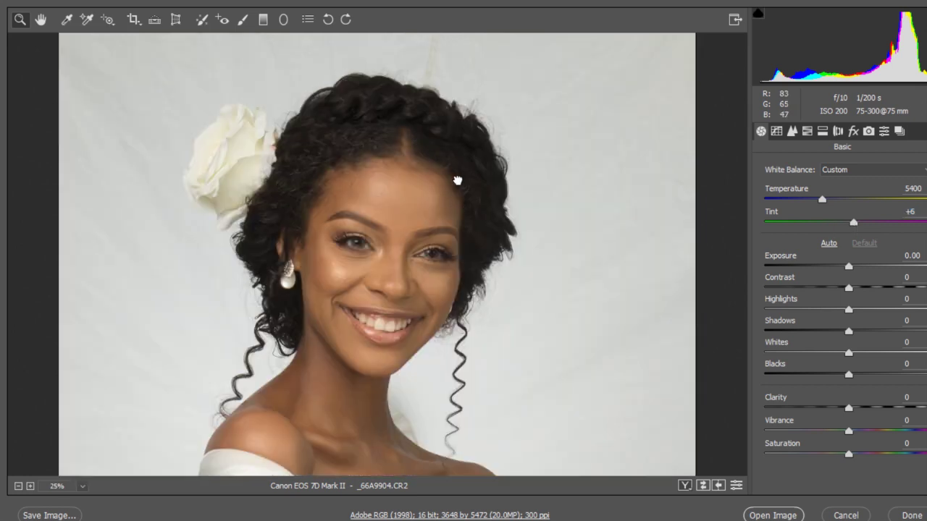
pyautogui.moveTo(459, 180); pyautogui.dragTo(454, 147)
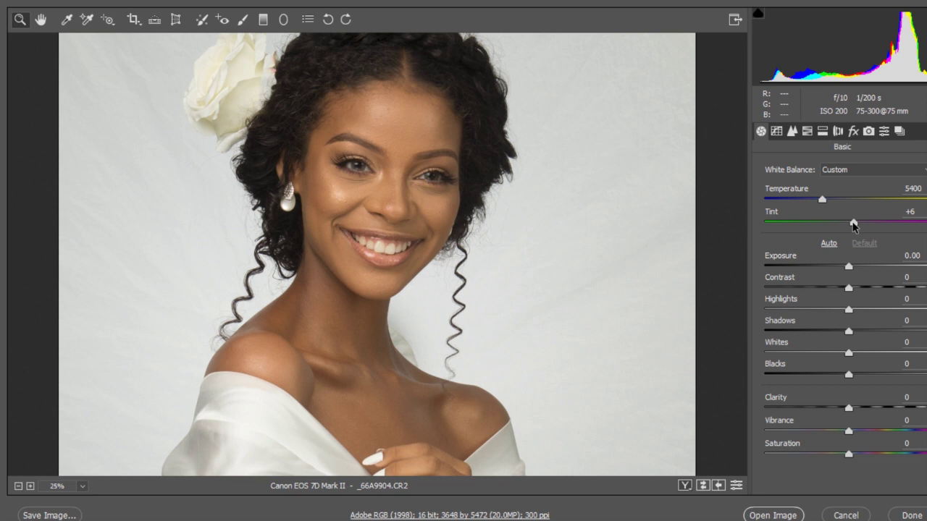
pyautogui.moveTo(852, 225); pyautogui.dragTo(855, 225)
pyautogui.keyDown('alt'); pyautogui.click(562, 216); pyautogui.keyUp('alt')
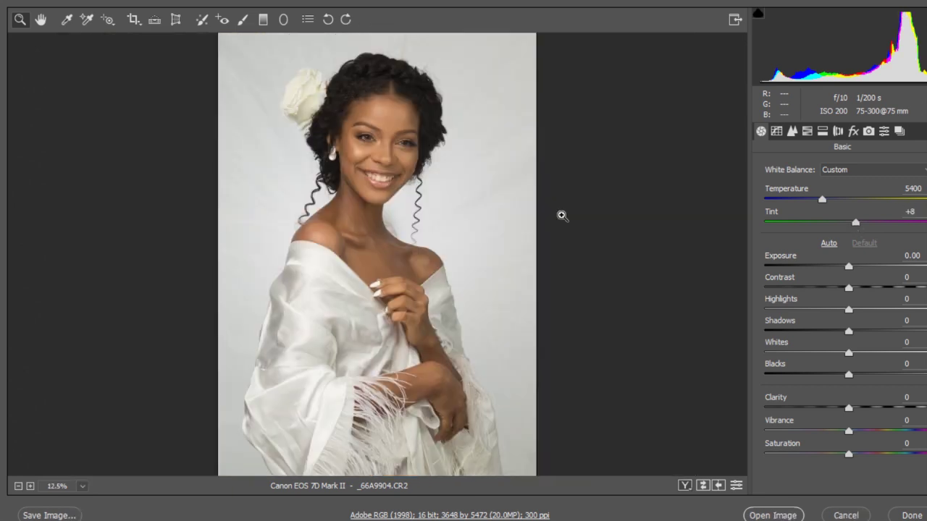
pyautogui.click(457, 110)
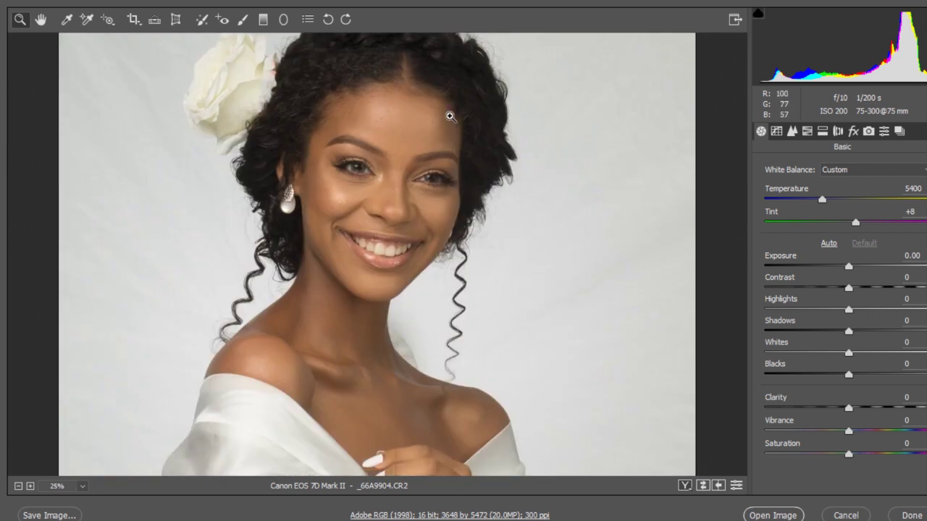
pyautogui.press('alt')
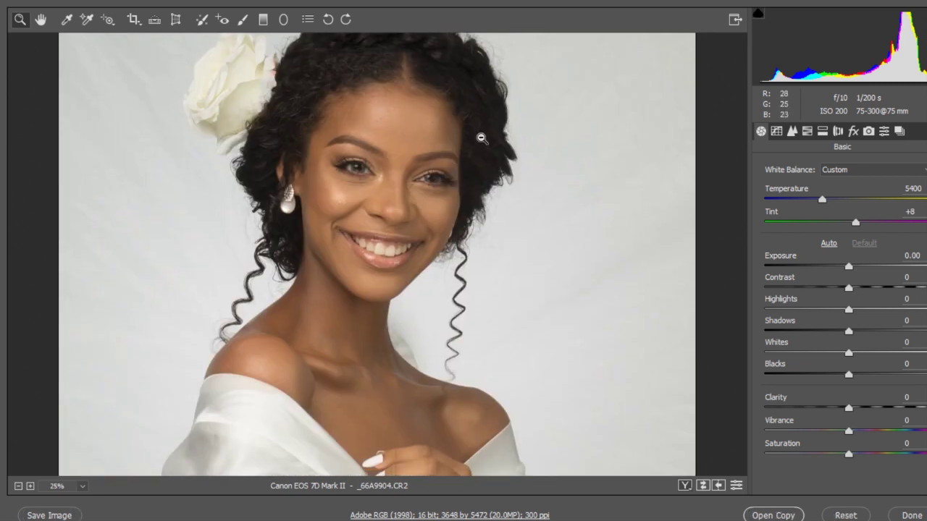
pyautogui.keyDown('alt'); pyautogui.click(481, 138); pyautogui.keyUp('alt')
# Raise the exposure to +0.30 and check its effect on the face and shawl.
pyautogui.click(849, 267)
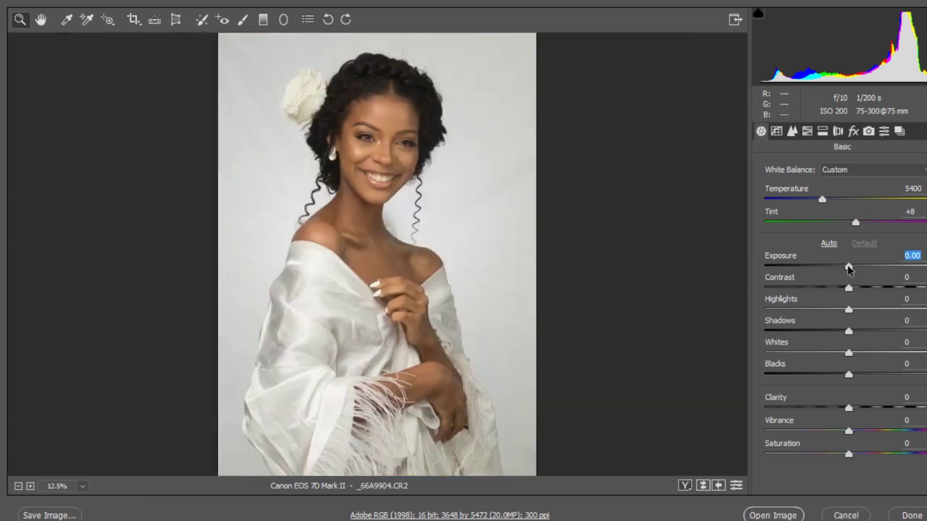
pyautogui.moveTo(848, 269); pyautogui.dragTo(853, 268)
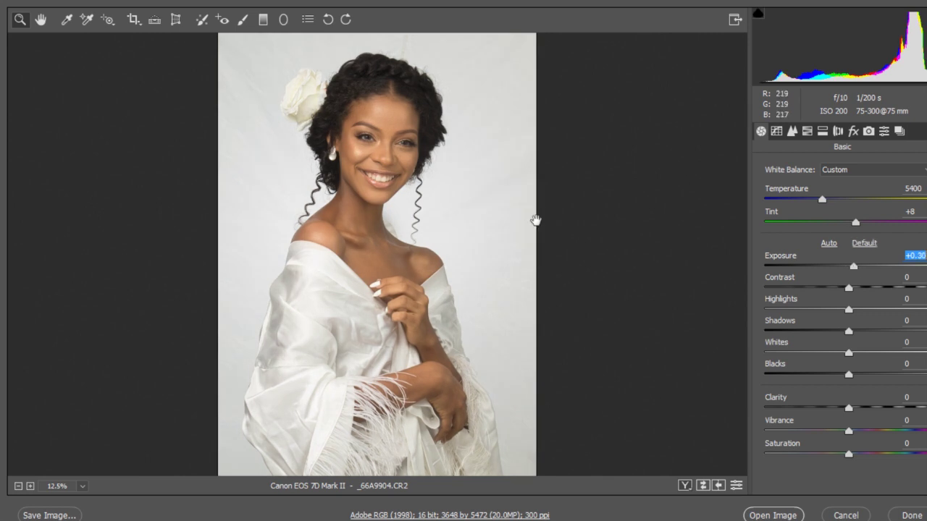
pyautogui.hotkey('ctrl', '+')
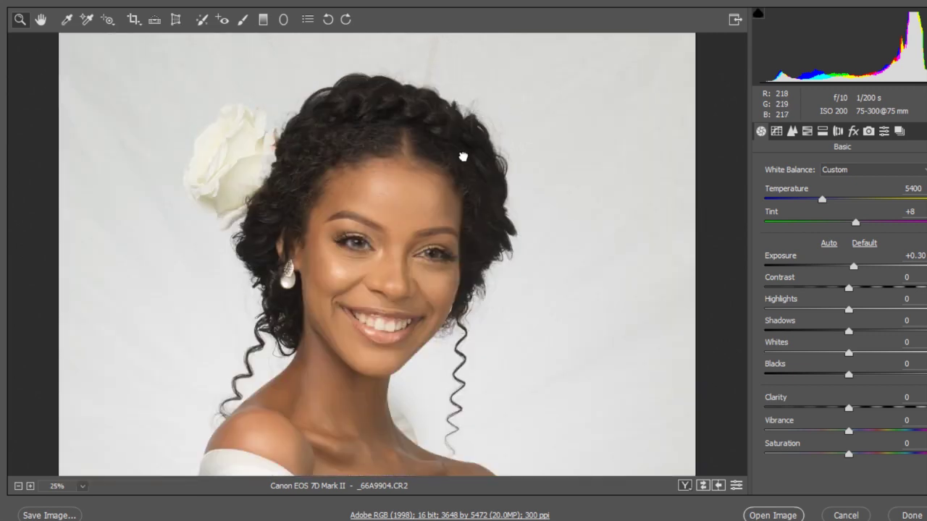
pyautogui.moveTo(513, 207); pyautogui.dragTo(556, 131)
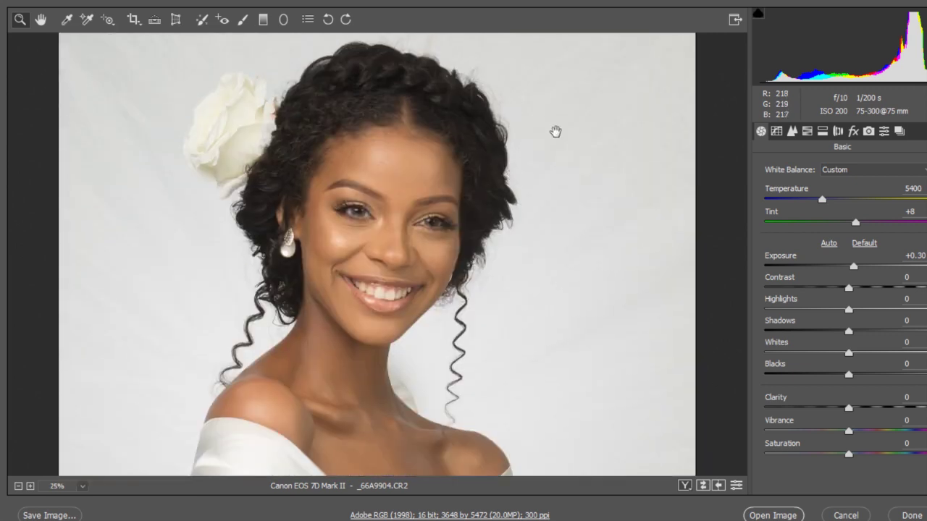
pyautogui.scroll(-5, 565, 159)
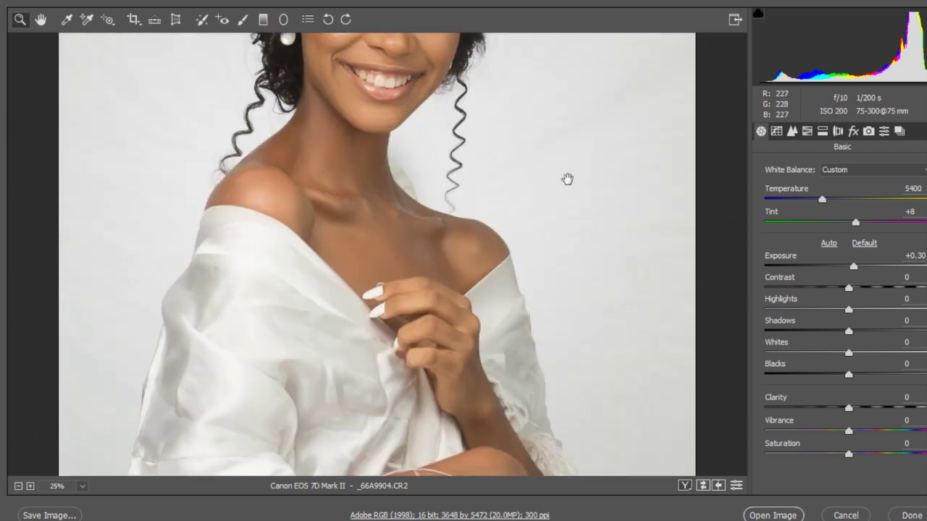
pyautogui.scroll(3, 579, 239)
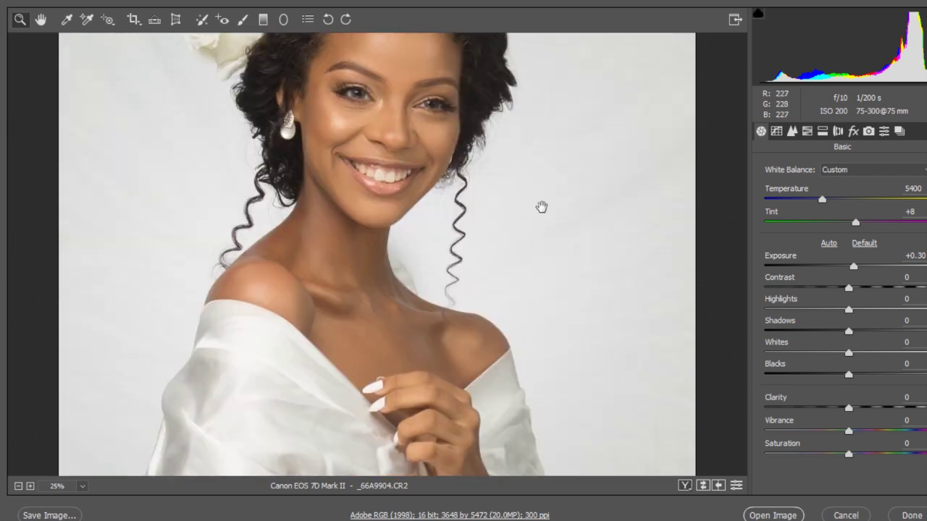
pyautogui.scroll(3, 542, 207)
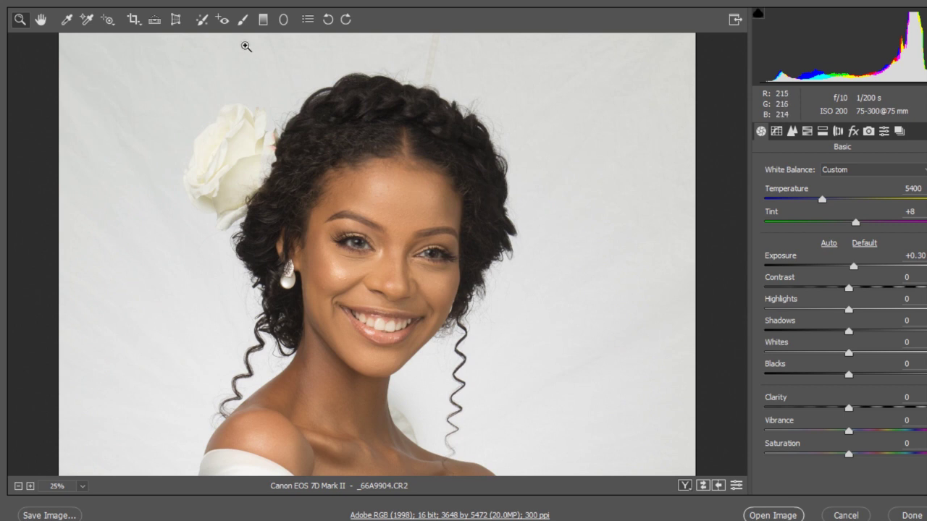
pyautogui.keyDown('alt'); pyautogui.click(505, 220); pyautogui.keyUp('alt')
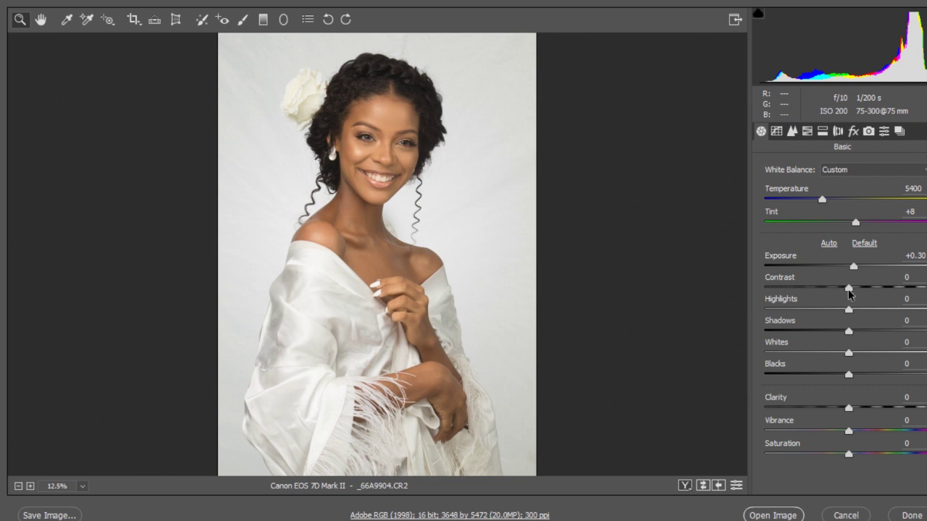
# Set the portrait's contrast to +10 and its highlights to +20.
pyautogui.click(849, 288)
pyautogui.moveTo(849, 288); pyautogui.dragTo(857, 290)
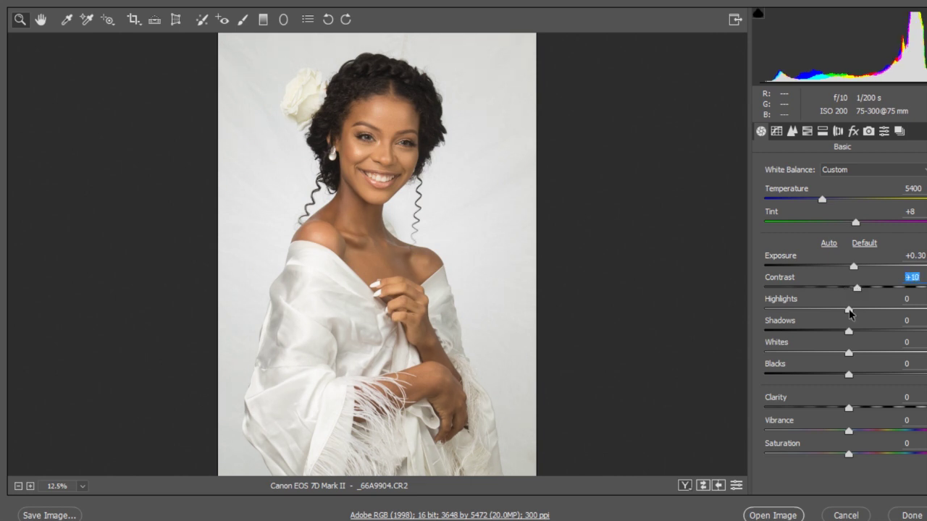
pyautogui.click(849, 309)
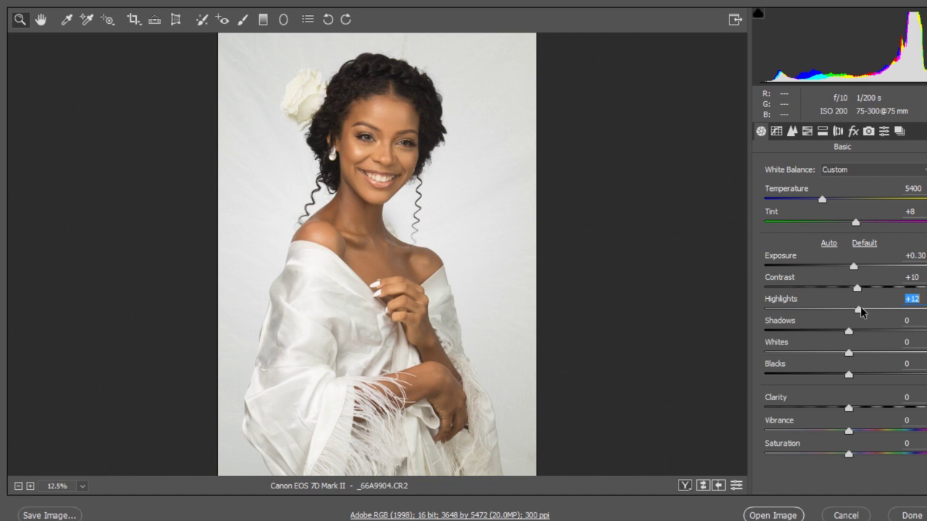
pyautogui.moveTo(849, 310)
pyautogui.mouseDown()
pyautogui.moveTo(909, 308)
pyautogui.moveTo(865, 312)
pyautogui.mouseUp()
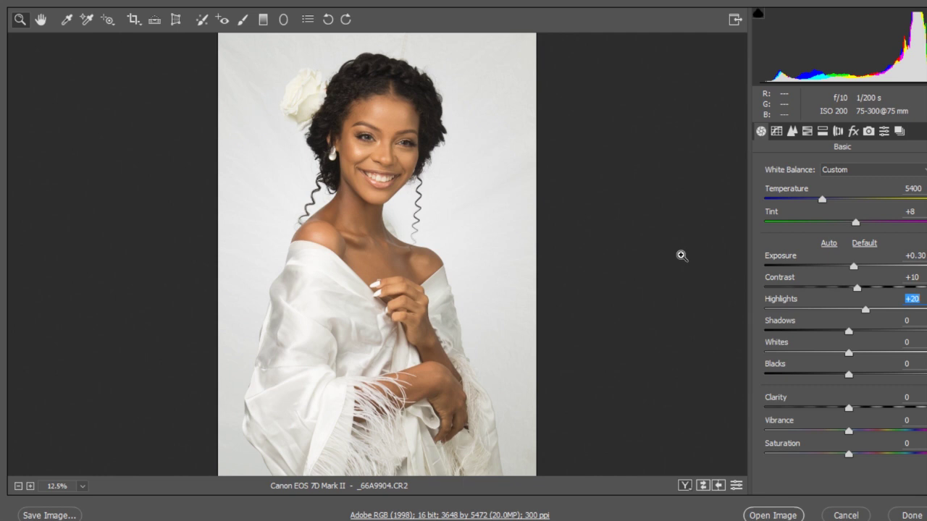
pyautogui.moveTo(629, 256); pyautogui.dragTo(633, 224)
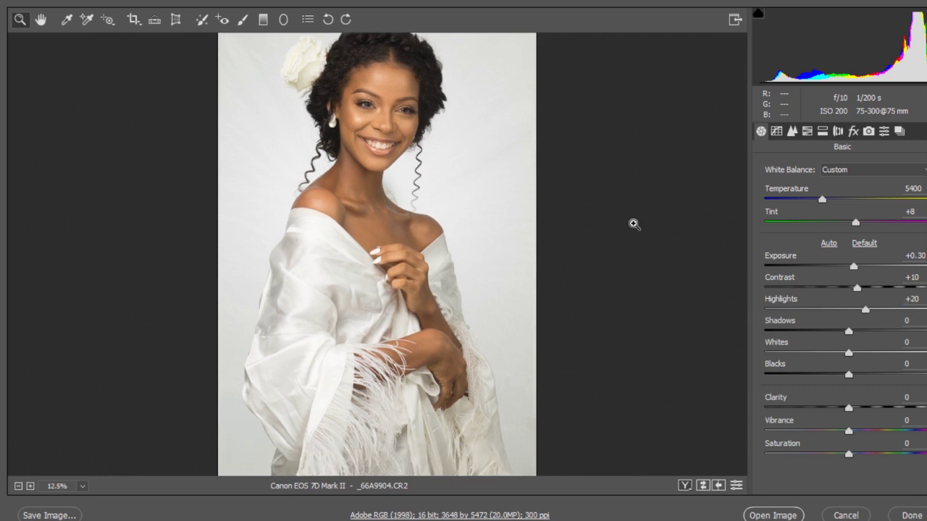
pyautogui.hotkey('ctrl', '-')
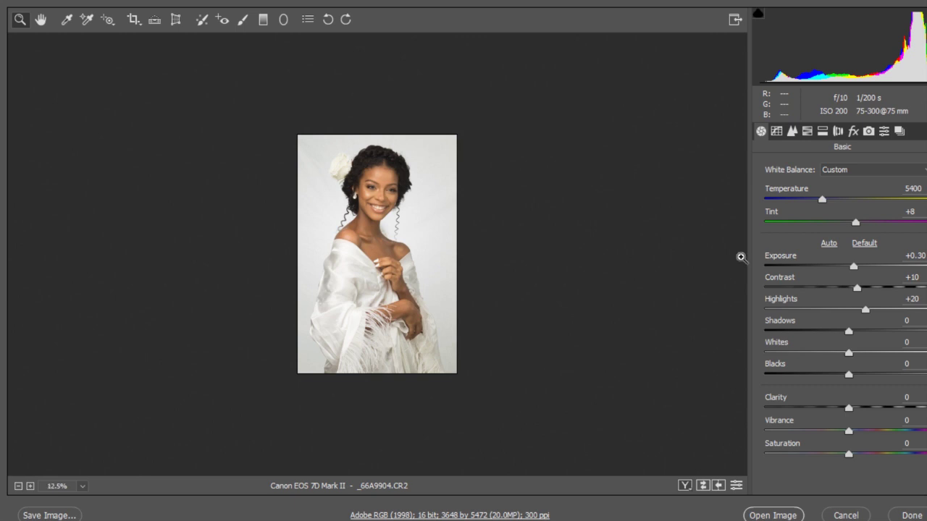
pyautogui.hotkey('ctrl', '+')
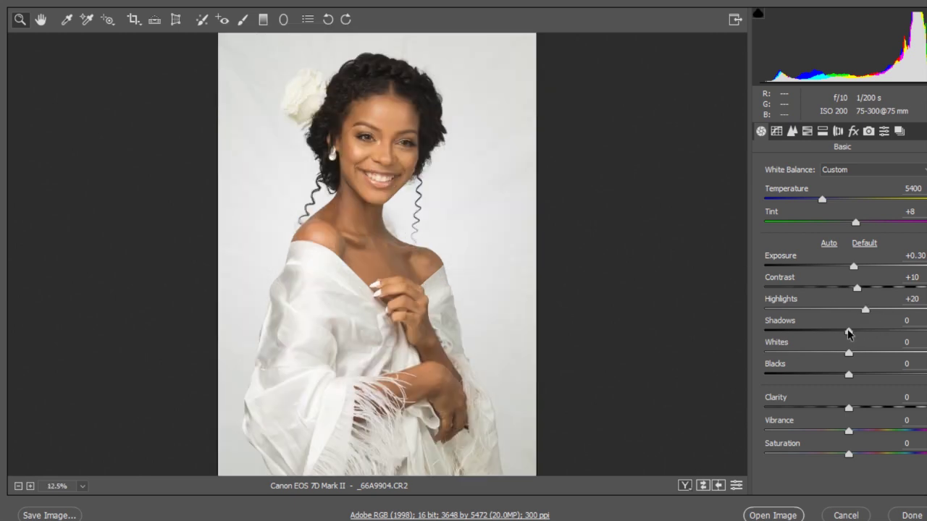
# Set the portrait's shadows to +10 and its whites to +20.
pyautogui.moveTo(849, 333); pyautogui.dragTo(853, 334)
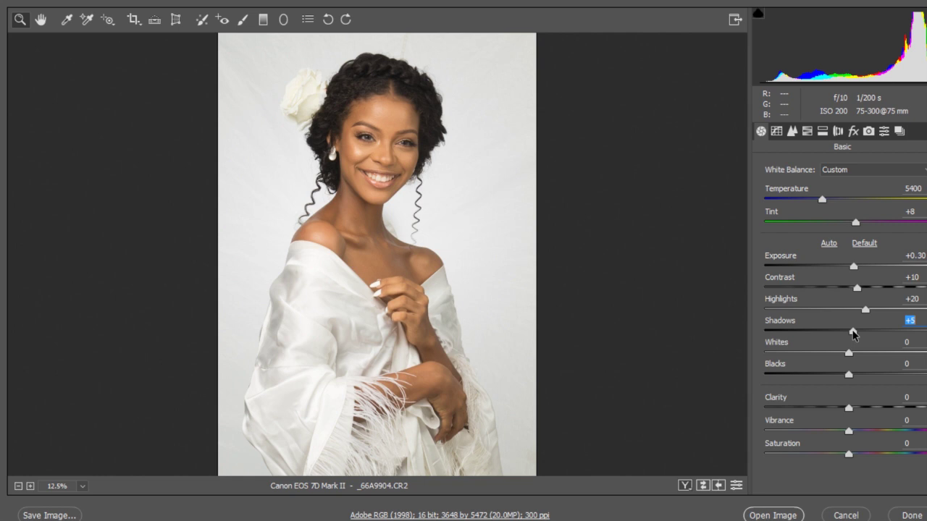
pyautogui.moveTo(853, 334); pyautogui.dragTo(856, 333)
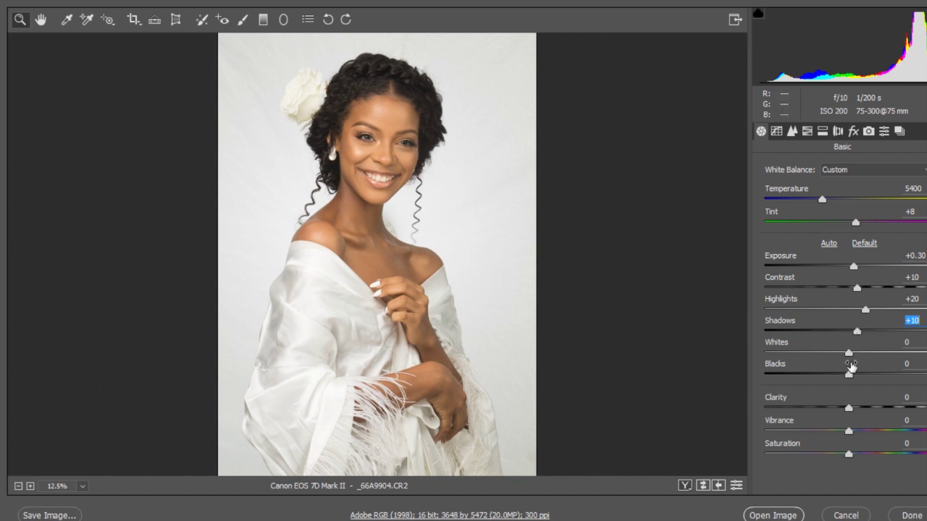
pyautogui.moveTo(849, 355)
pyautogui.mouseDown()
pyautogui.moveTo(838, 355)
pyautogui.moveTo(865, 357)
pyautogui.mouseUp()
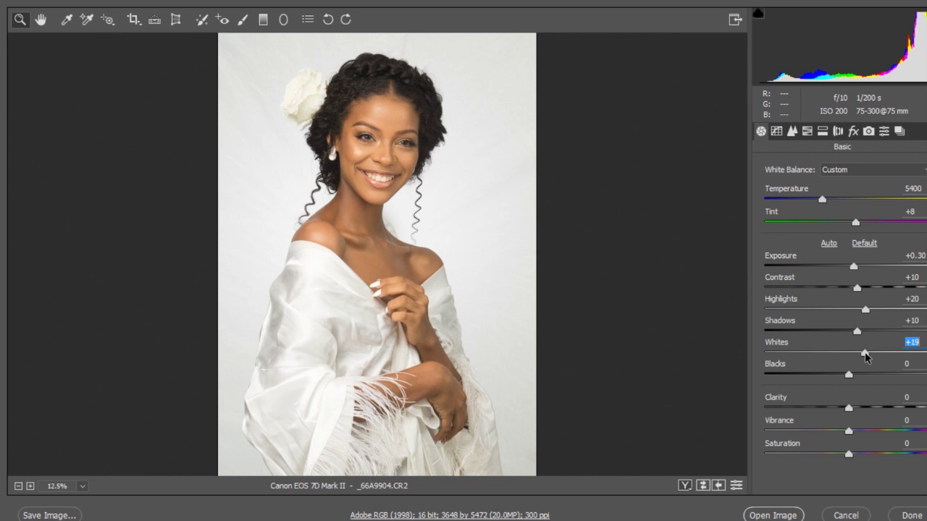
pyautogui.moveTo(866, 357); pyautogui.dragTo(864, 355)
pyautogui.moveTo(863, 354); pyautogui.dragTo(865, 351)
pyautogui.keyDown('alt'); pyautogui.click(493, 210); pyautogui.keyUp('alt')
pyautogui.click(493, 206)
# Lower the blacks to -6 and check the tones across the portrait.
pyautogui.click(849, 377)
pyautogui.moveTo(849, 377); pyautogui.dragTo(845, 377)
pyautogui.moveTo(845, 376); pyautogui.dragTo(843, 375)
pyautogui.moveTo(688, 394); pyautogui.dragTo(674, 362)
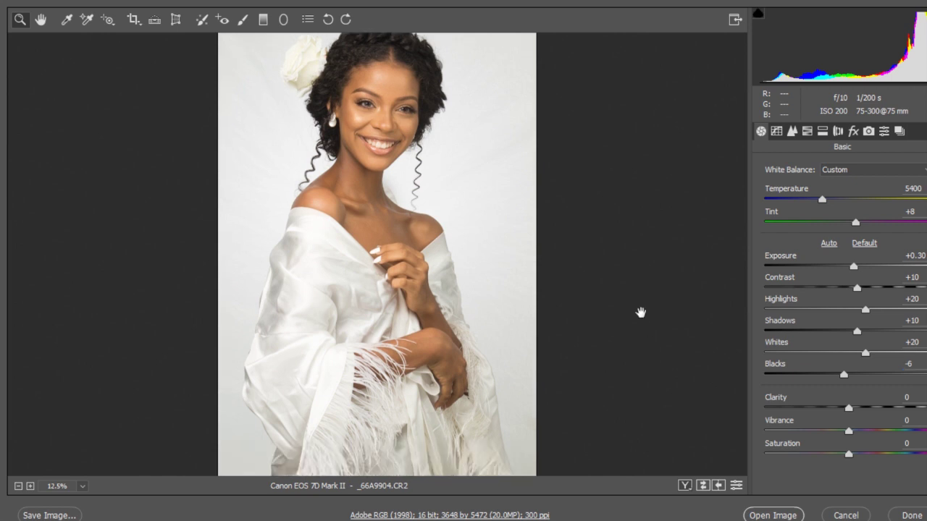
pyautogui.moveTo(640, 312); pyautogui.dragTo(666, 360)
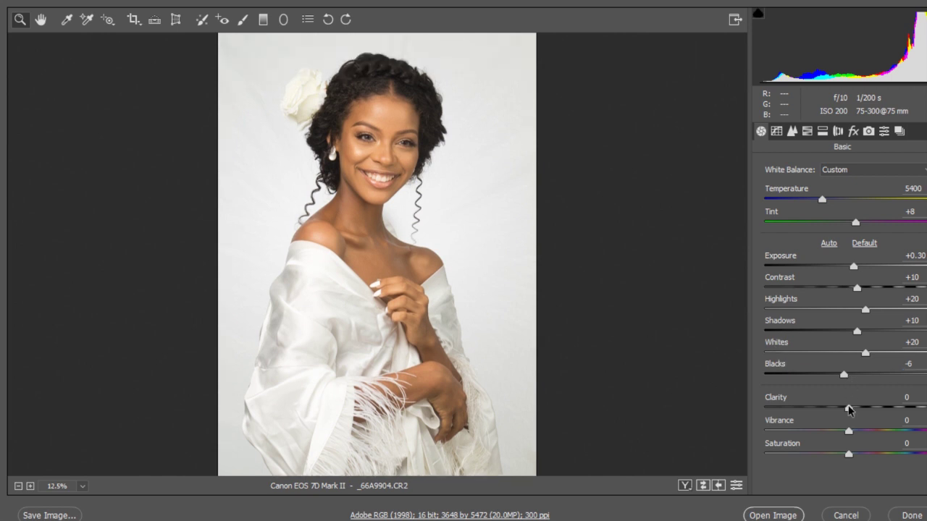
pyautogui.click(433, 126)
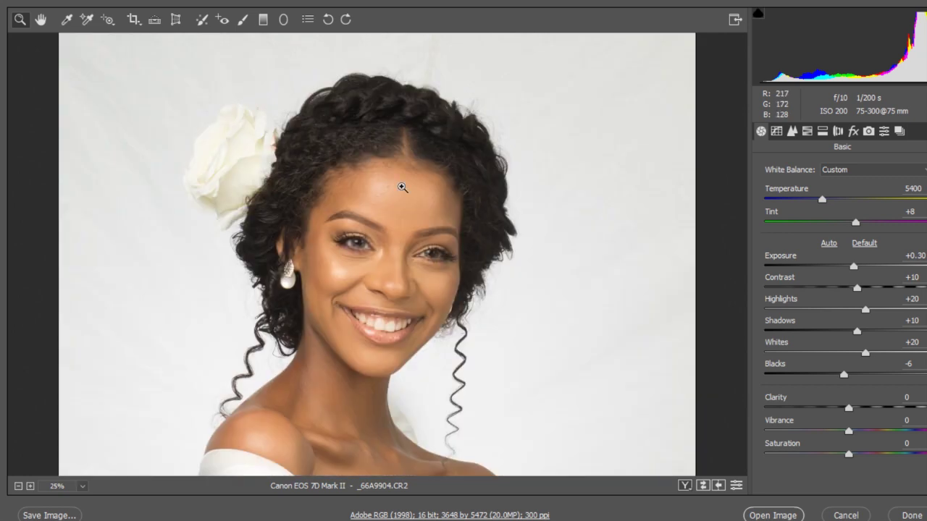
# Try a clarity of +23 on the portrait while viewing the face up close, and reset it to 0.
pyautogui.click(483, 234)
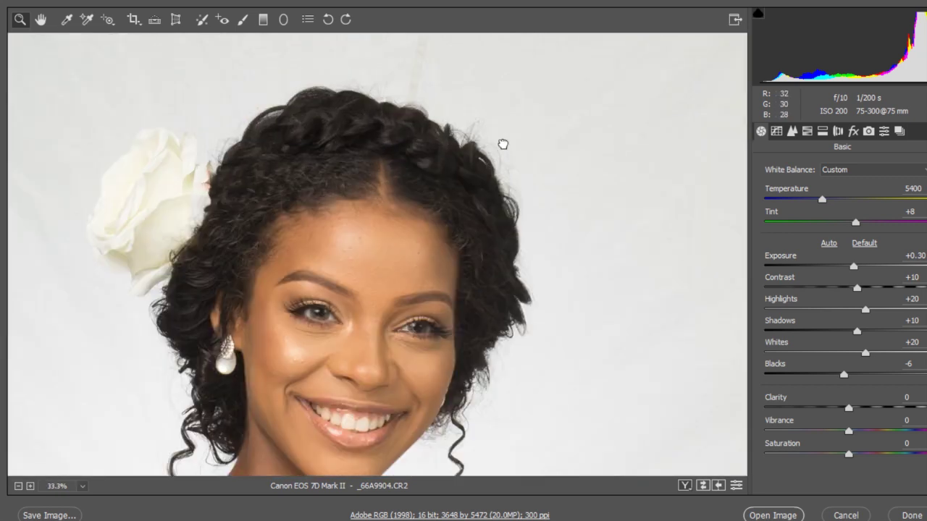
pyautogui.moveTo(507, 141); pyautogui.dragTo(528, 42)
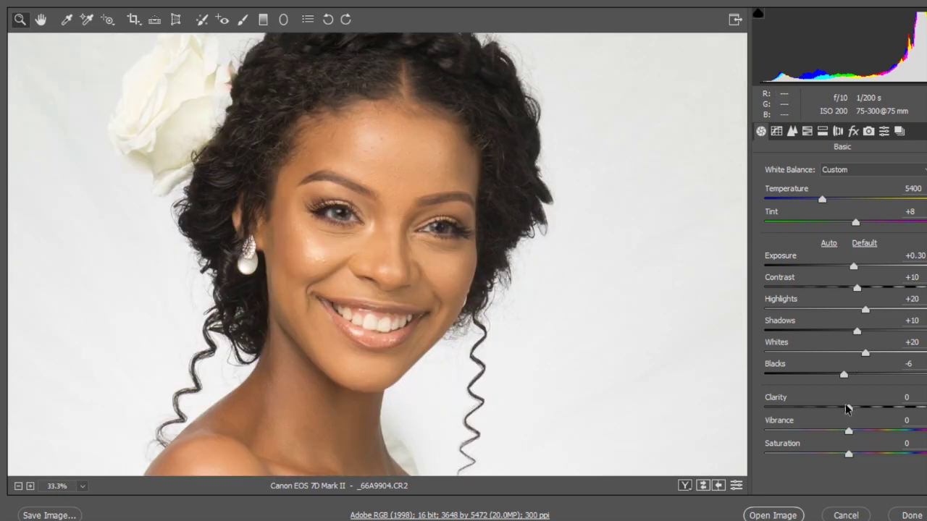
pyautogui.moveTo(848, 409); pyautogui.dragTo(866, 411)
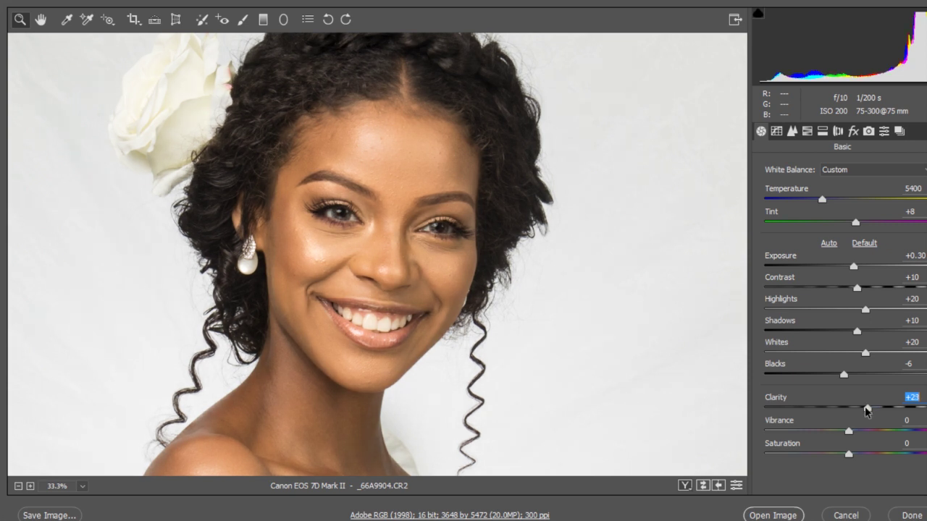
pyautogui.doubleClick(866, 410)
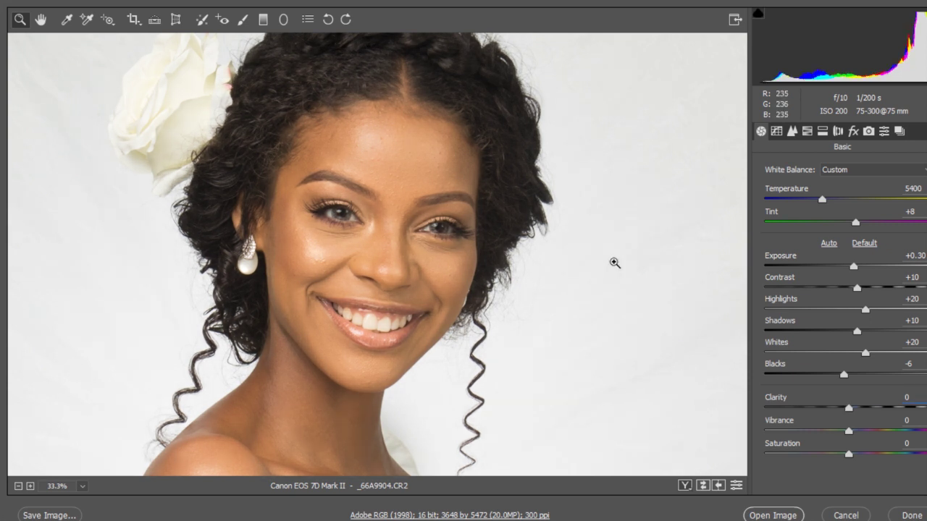
# Raise the portrait's vibrance to +10 and check the colours across the whole image.
pyautogui.keyDown('alt'); pyautogui.click(631, 223); pyautogui.keyUp('alt')
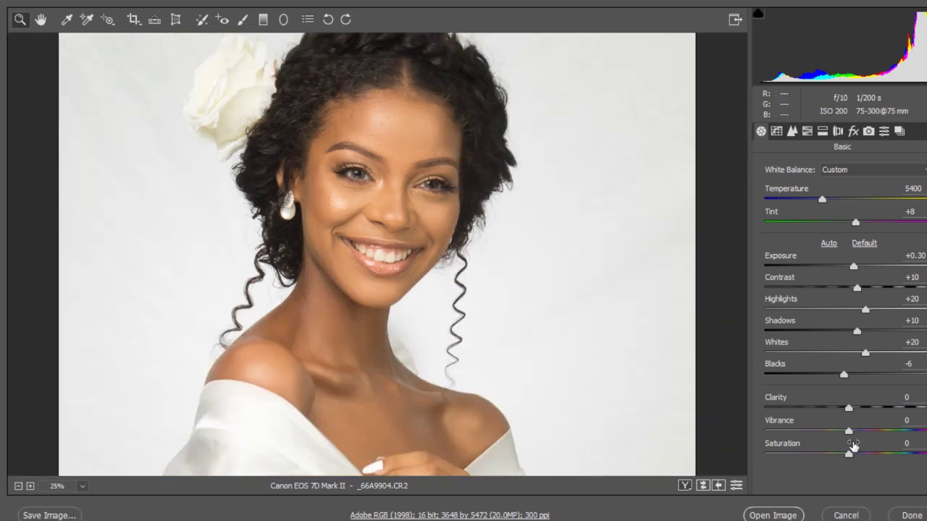
pyautogui.moveTo(848, 431); pyautogui.dragTo(857, 431)
pyautogui.keyDown('alt'); pyautogui.click(546, 271); pyautogui.keyUp('alt')
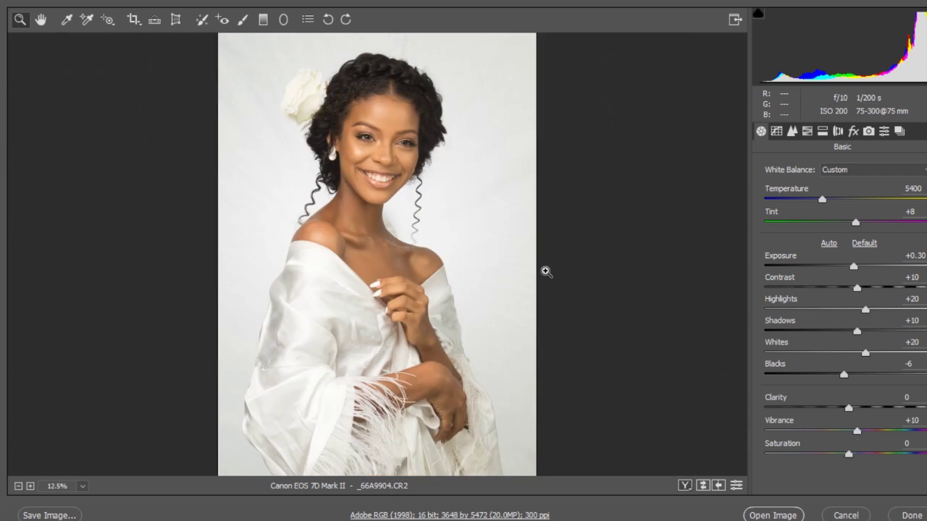
# Set the camera profile to Camera Standard and slightly raise the blue primary saturation in the camera calibration.
pyautogui.click(871, 134)
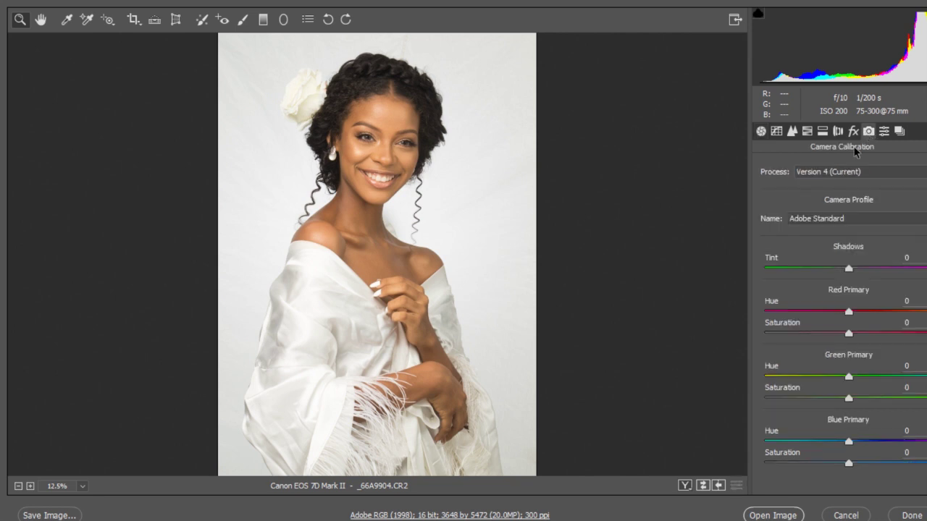
pyautogui.click(897, 219)
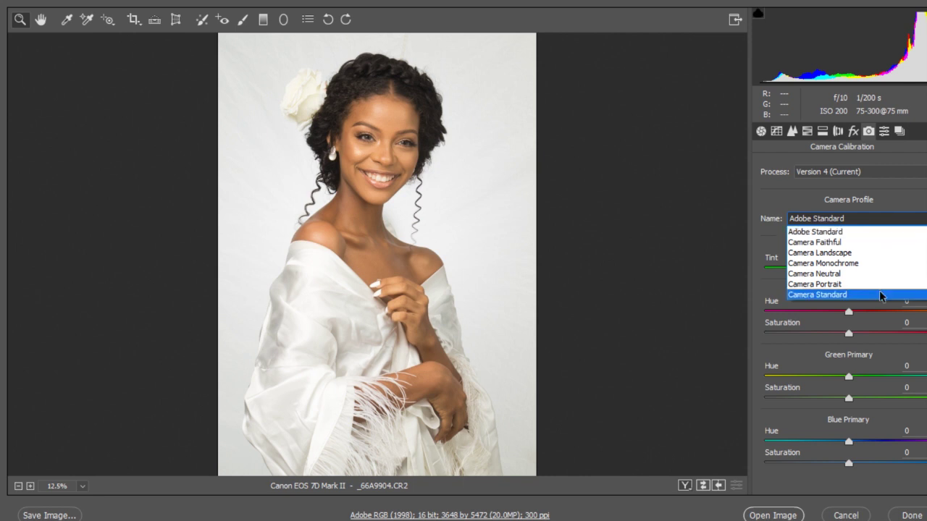
pyautogui.click(879, 292)
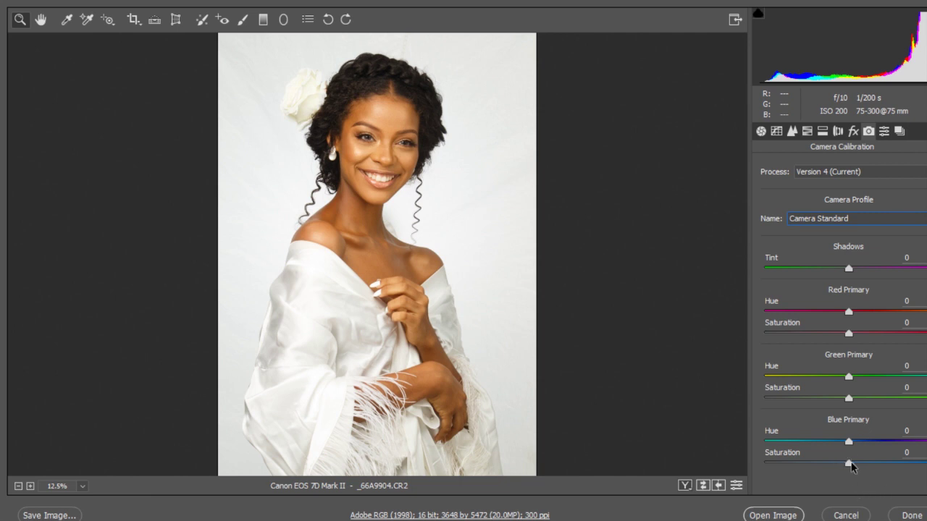
pyautogui.moveTo(849, 464); pyautogui.dragTo(861, 468)
pyautogui.moveTo(860, 460); pyautogui.dragTo(857, 459)
# Compare the before and after versions side by side, examining the facial skin up close and the full portrait.
pyautogui.click(762, 132)
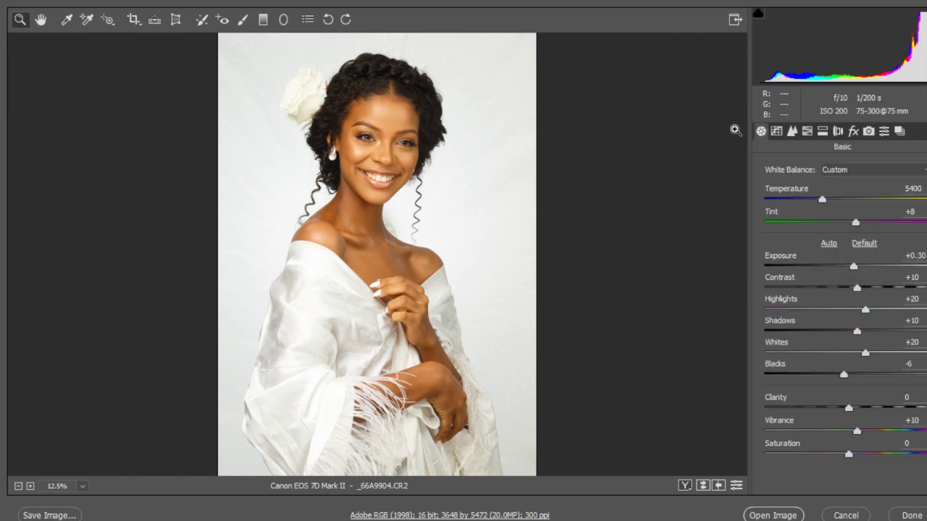
pyautogui.click(684, 485)
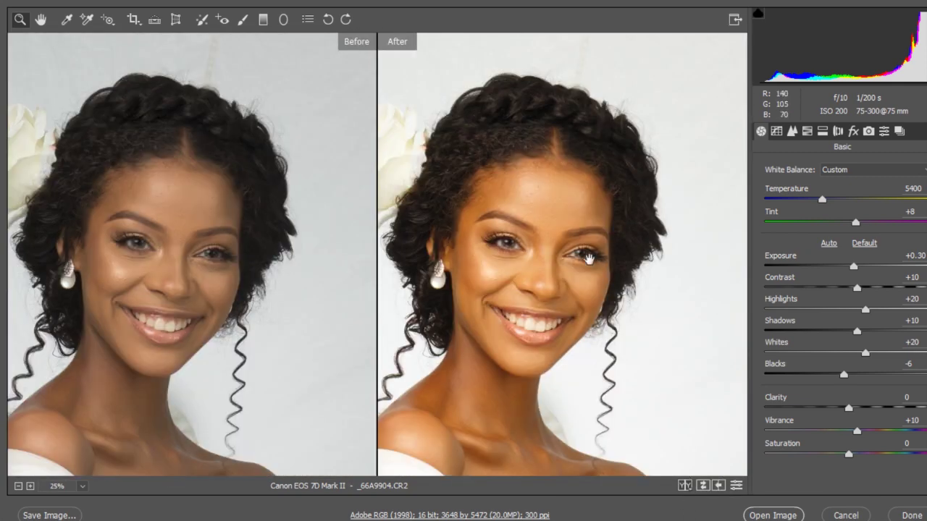
pyautogui.moveTo(618, 220); pyautogui.dragTo(645, 183)
pyautogui.click(608, 175)
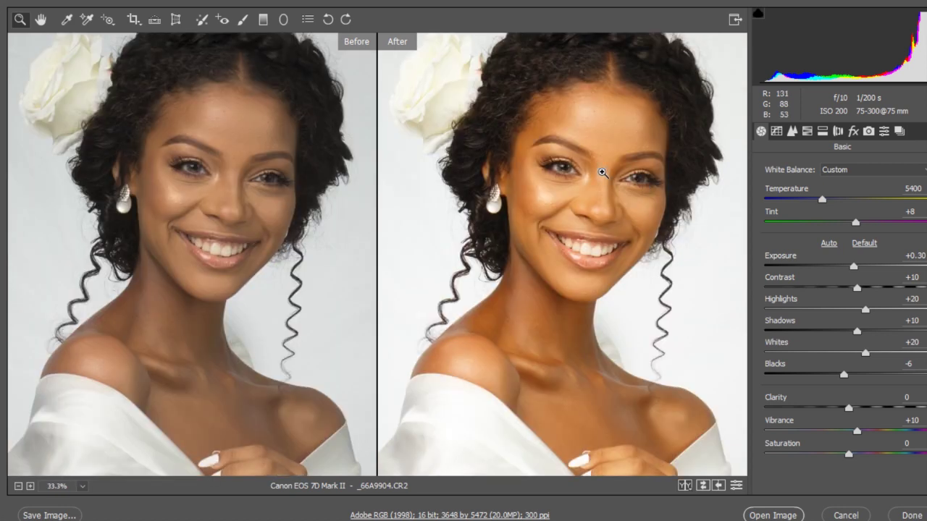
pyautogui.moveTo(598, 233); pyautogui.dragTo(595, 179)
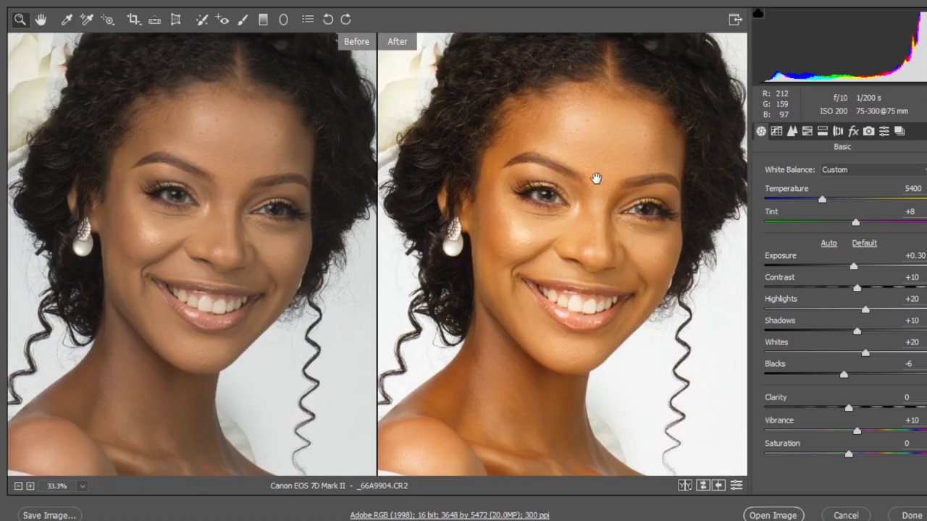
pyautogui.click(612, 212)
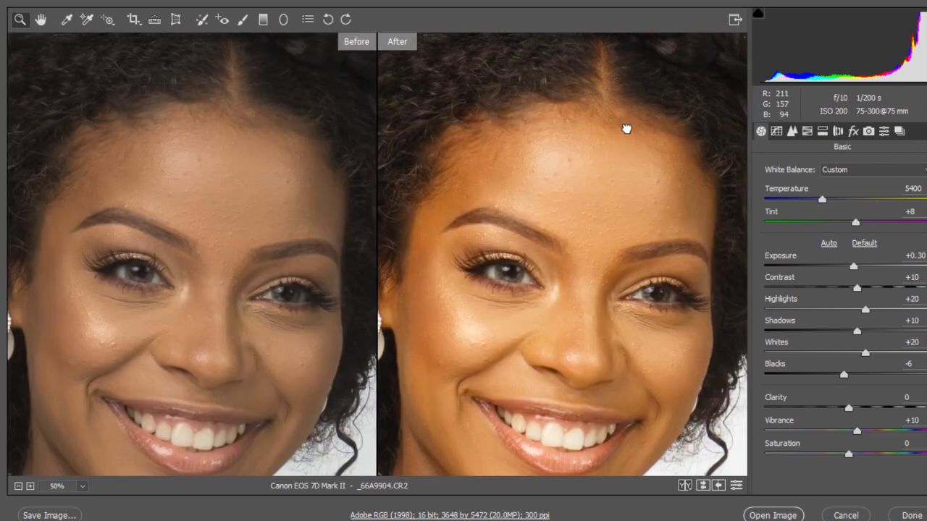
pyautogui.moveTo(595, 309); pyautogui.dragTo(637, 200)
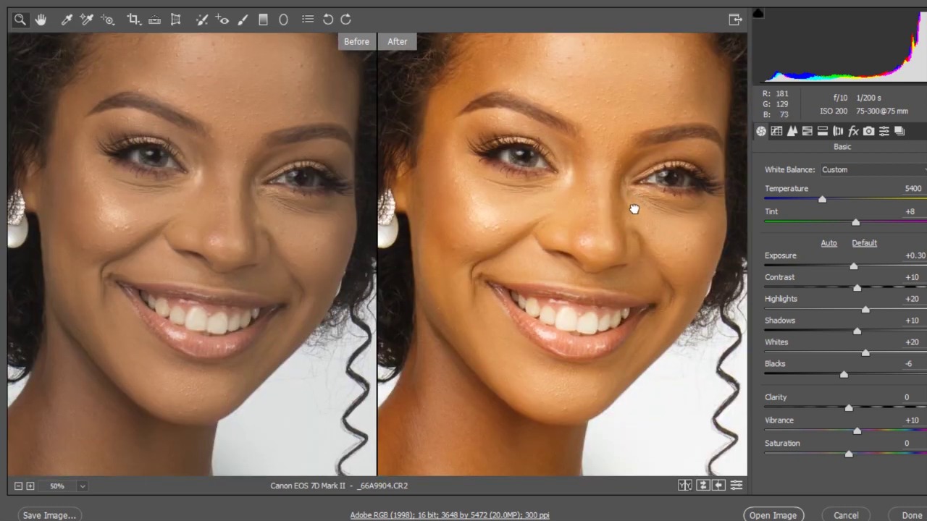
pyautogui.scroll(-2, 634, 218)
pyautogui.keyDown('alt'); pyautogui.click(634, 227); pyautogui.keyUp('alt')
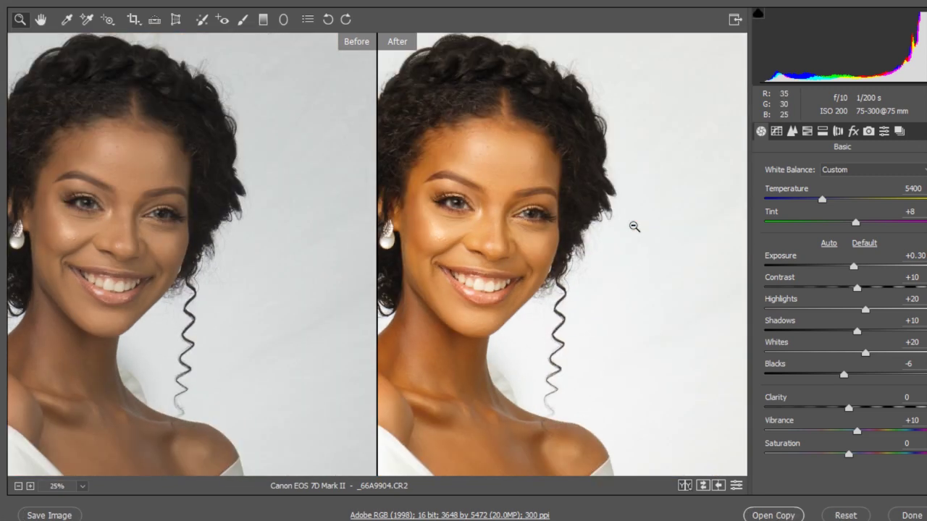
pyautogui.keyDown('alt'); pyautogui.click(634, 227); pyautogui.keyUp('alt')
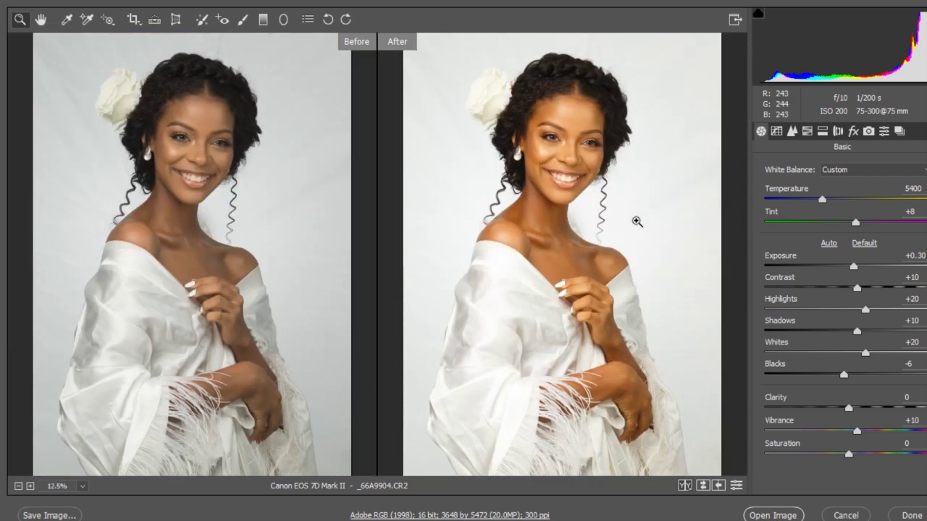